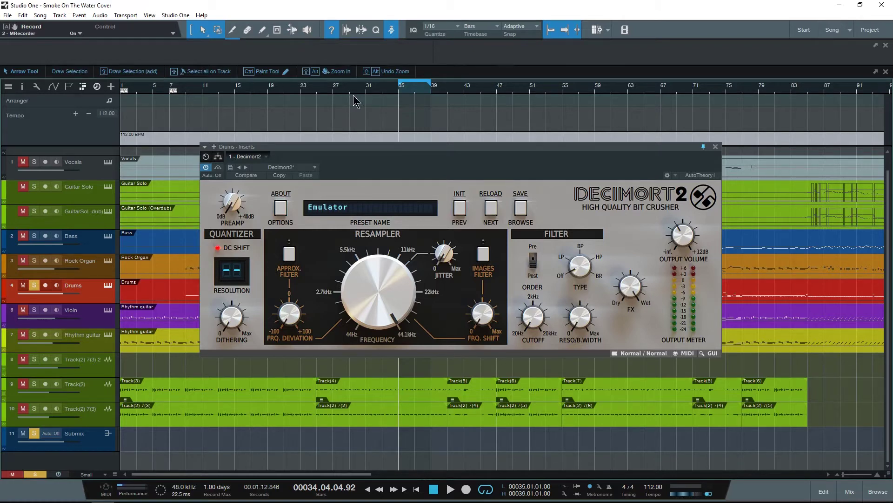
# - Play the looped section with the Drums track soloed and in the full mix, leaving Drums soloed
pyautogui.press('space')
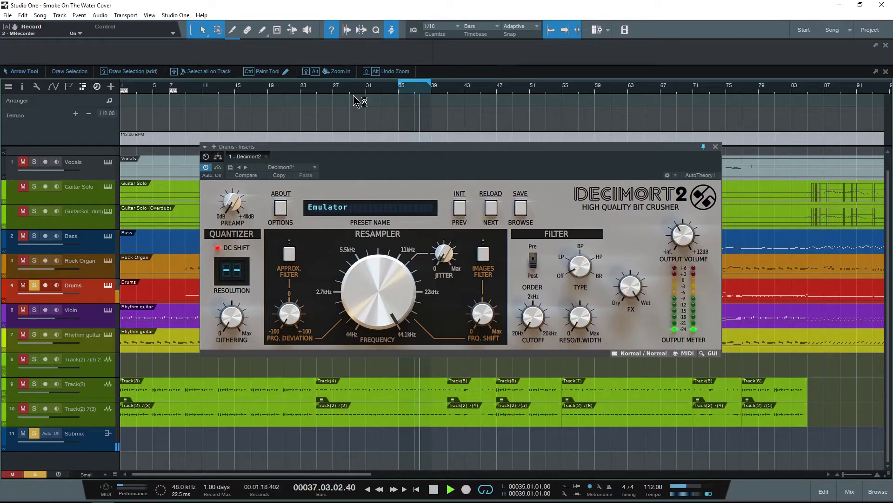
pyautogui.press('space')
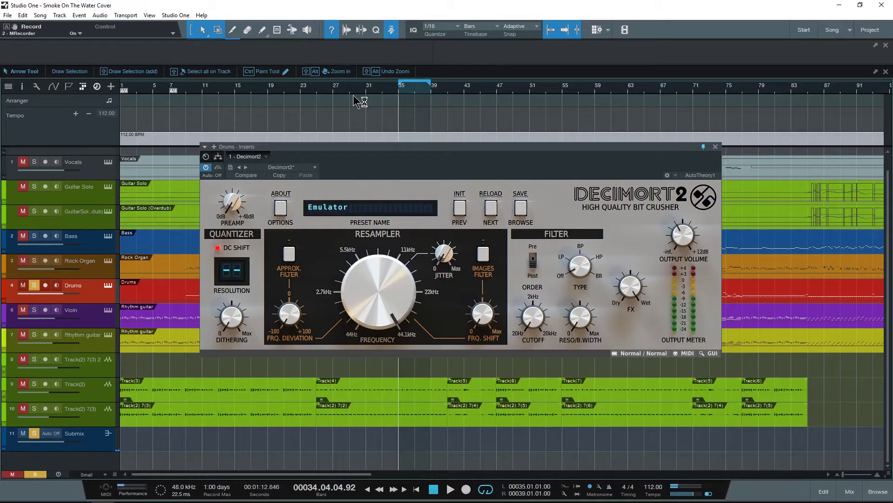
pyautogui.click(33, 286)
pyautogui.click(33, 286)
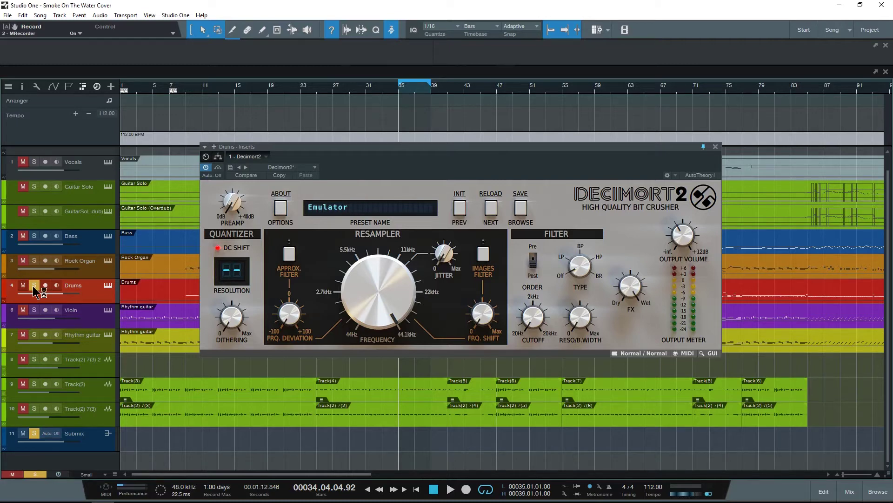
pyautogui.click(33, 285)
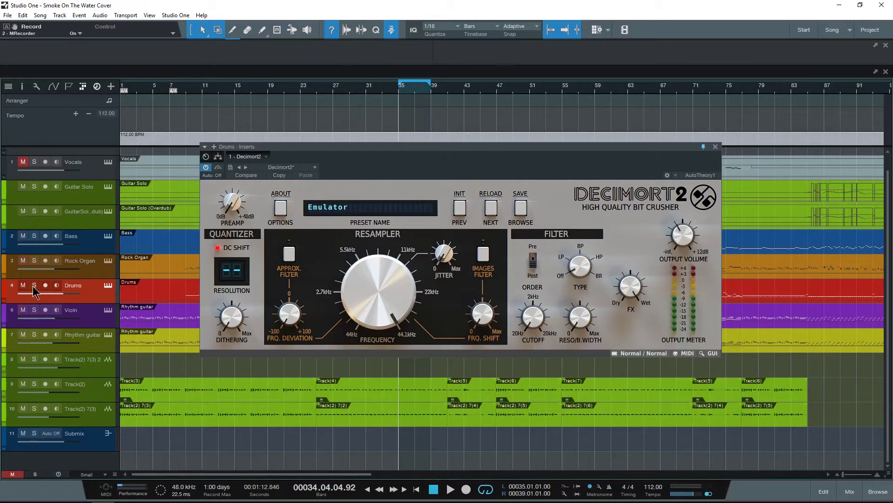
pyautogui.press('space')
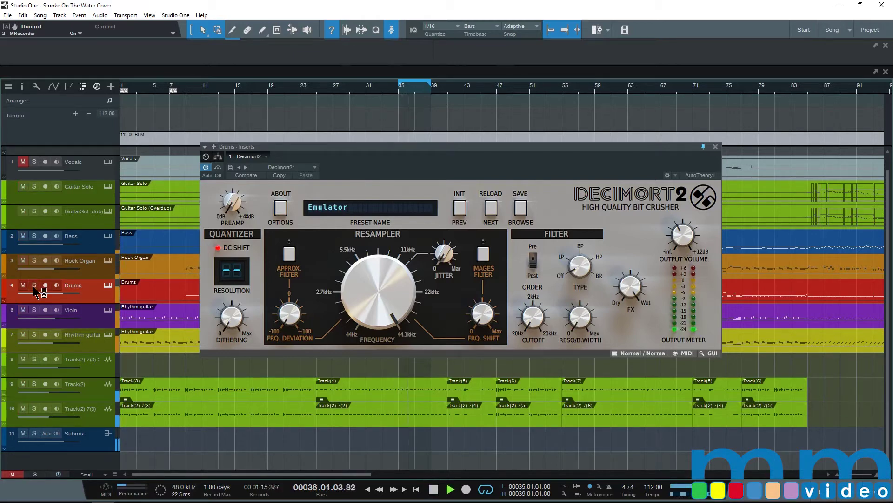
pyautogui.press('space')
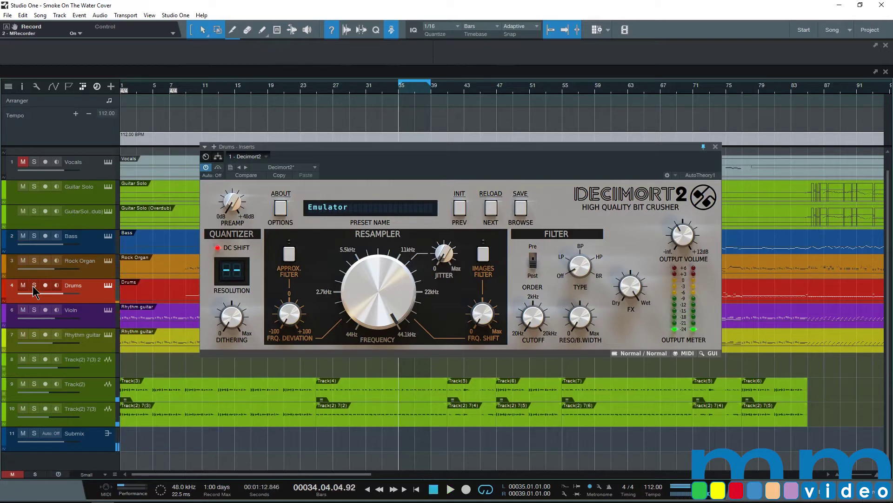
pyautogui.click(34, 285)
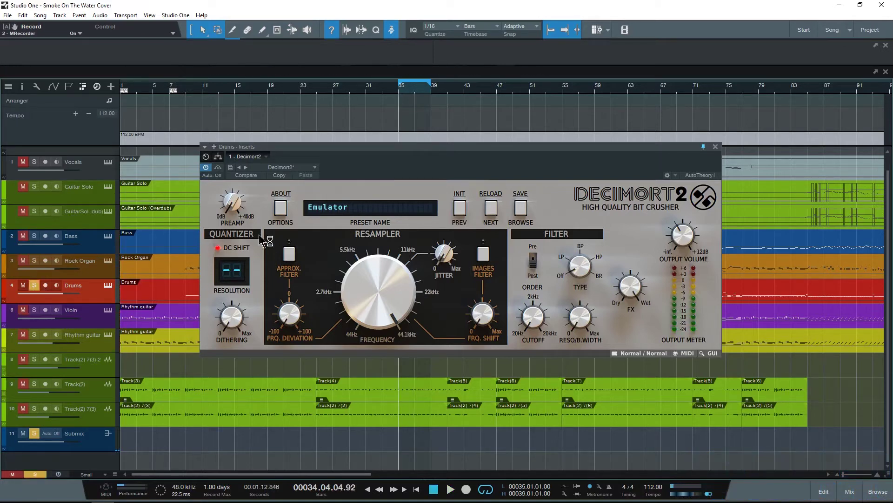
# - Reposition the Decimort2 window slightly and switch off DC Shift in the Quantizer section
pyautogui.moveTo(411, 147); pyautogui.dragTo(396, 138)
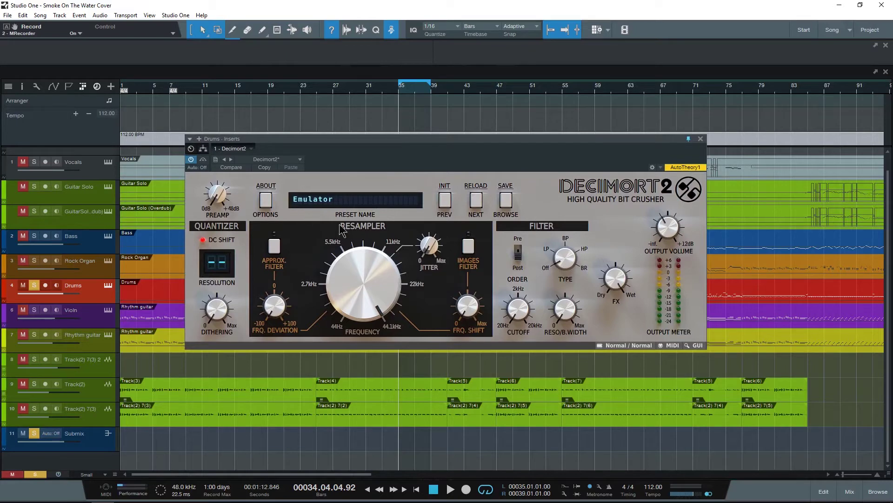
pyautogui.click(218, 198)
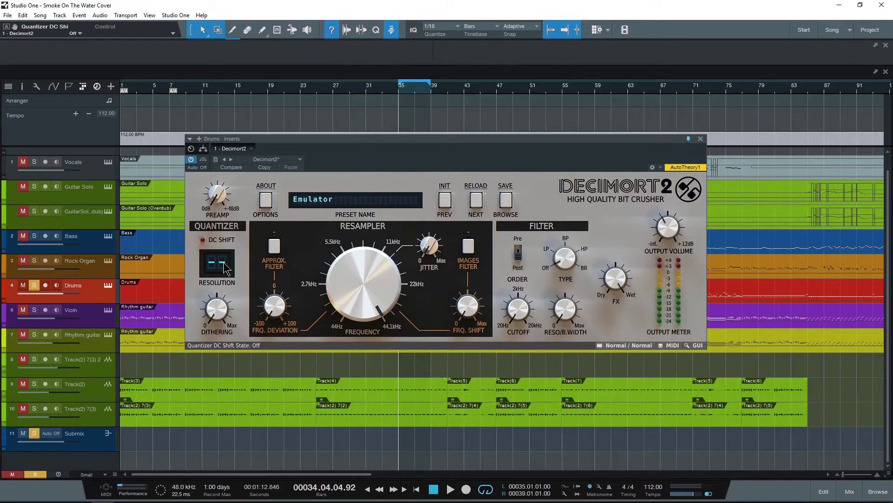
pyautogui.moveTo(231, 245); pyautogui.dragTo(226, 397)
# - Try the Approx. Filter, its frequency deviation, the filter order and the filter type, returning each to its starting setting
pyautogui.click(275, 246)
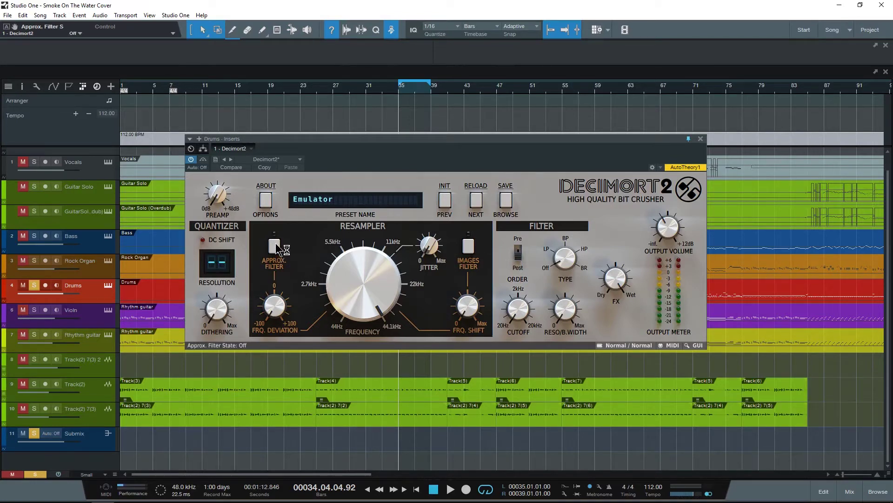
pyautogui.moveTo(281, 305); pyautogui.dragTo(283, 294)
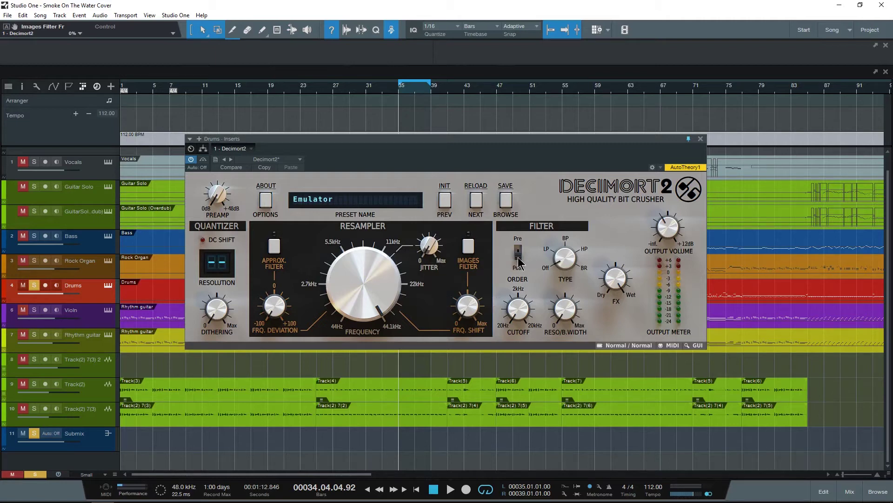
pyautogui.moveTo(518, 261); pyautogui.dragTo(520, 239)
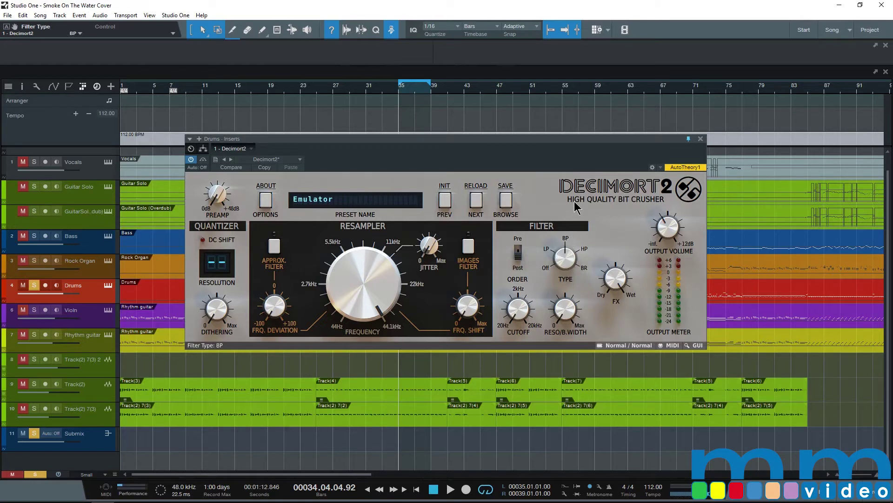
pyautogui.moveTo(566, 259); pyautogui.dragTo(565, 328)
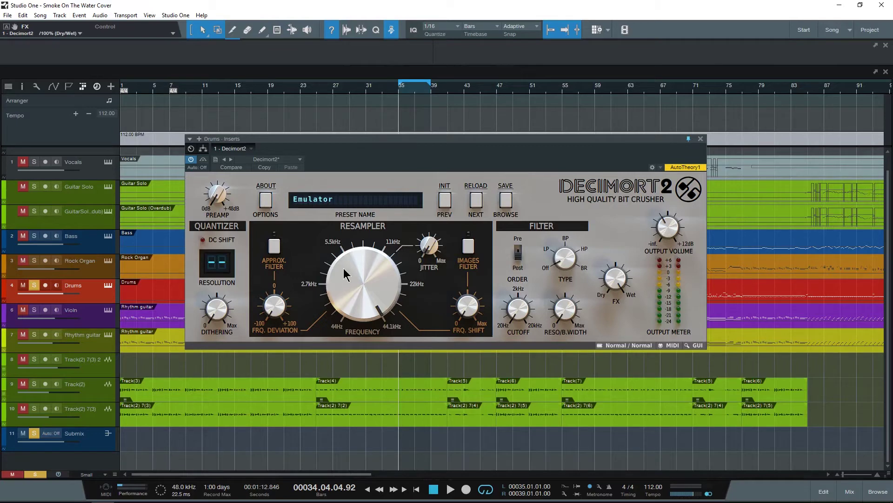
# - During playback of the soloed drums, set the Quantizer resolution to 6, adjust its dithering and switch DC Shift on
pyautogui.press('space')
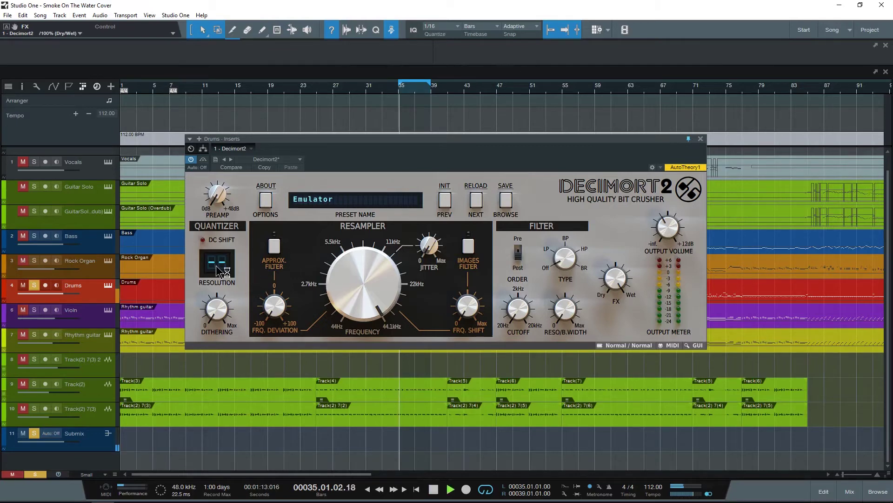
pyautogui.moveTo(218, 272); pyautogui.dragTo(226, 348)
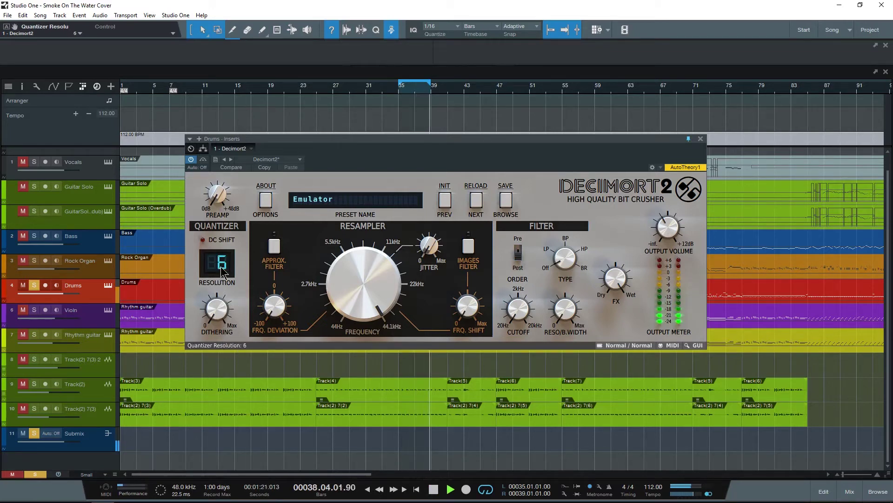
pyautogui.moveTo(219, 311); pyautogui.dragTo(216, 283)
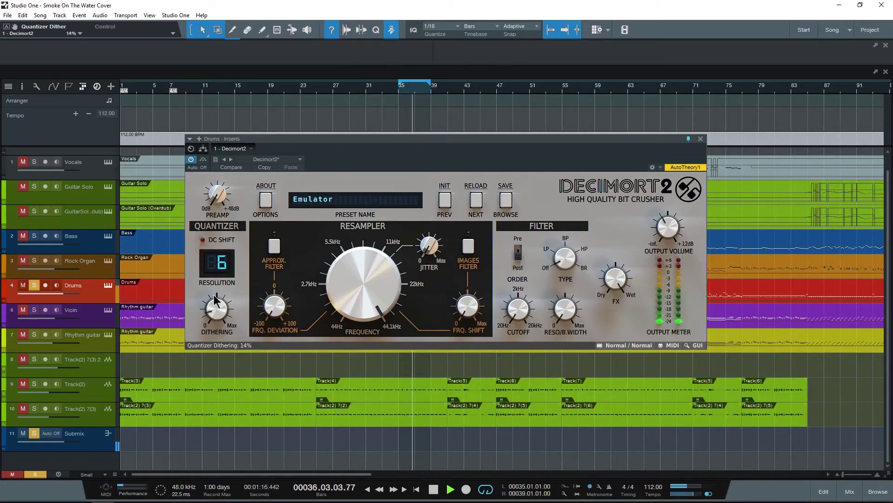
pyautogui.click(203, 238)
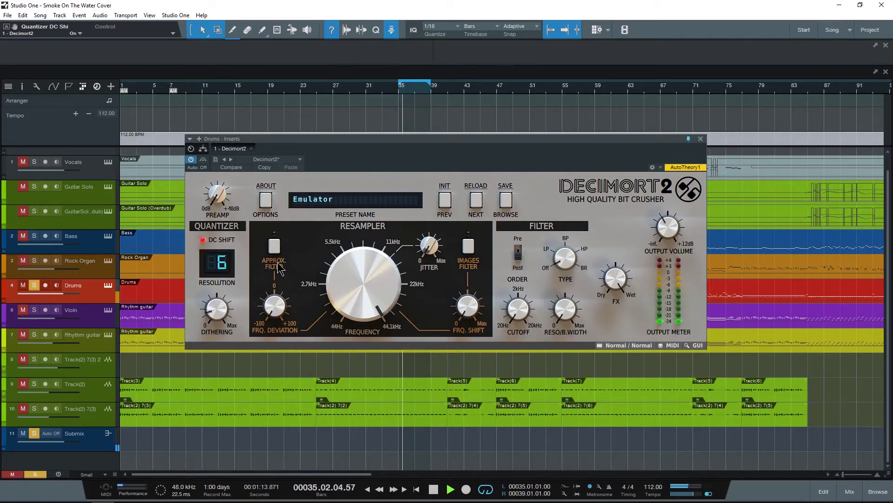
# - Set the Resampler frequency to about 2.7 kHz and enable the Approx. Filter with +35% frequency deviation
pyautogui.moveTo(364, 262); pyautogui.dragTo(383, 382)
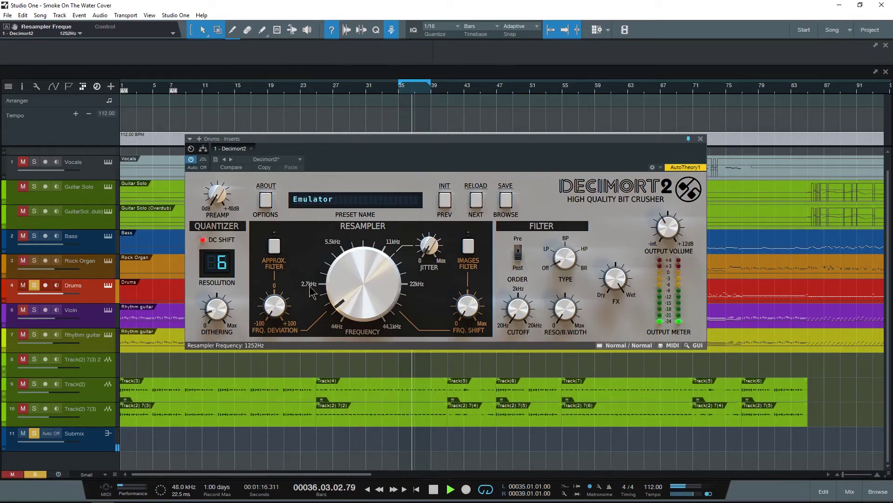
pyautogui.click(275, 245)
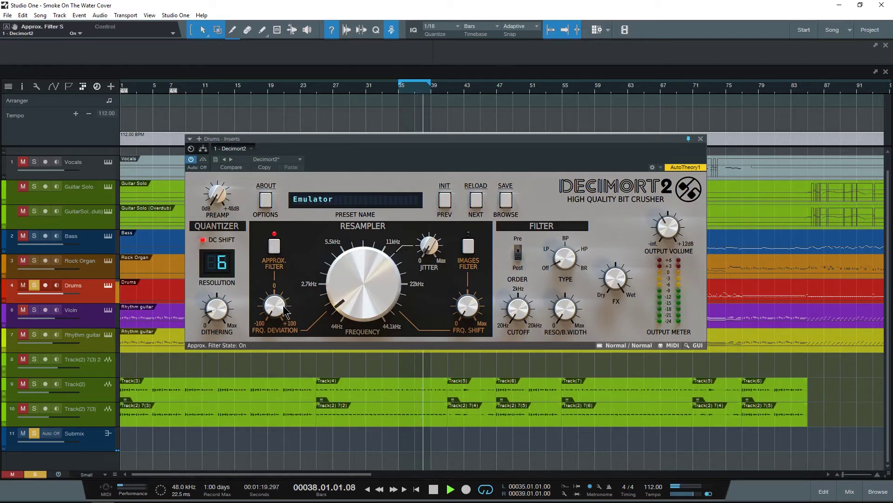
pyautogui.moveTo(283, 299); pyautogui.dragTo(288, 231)
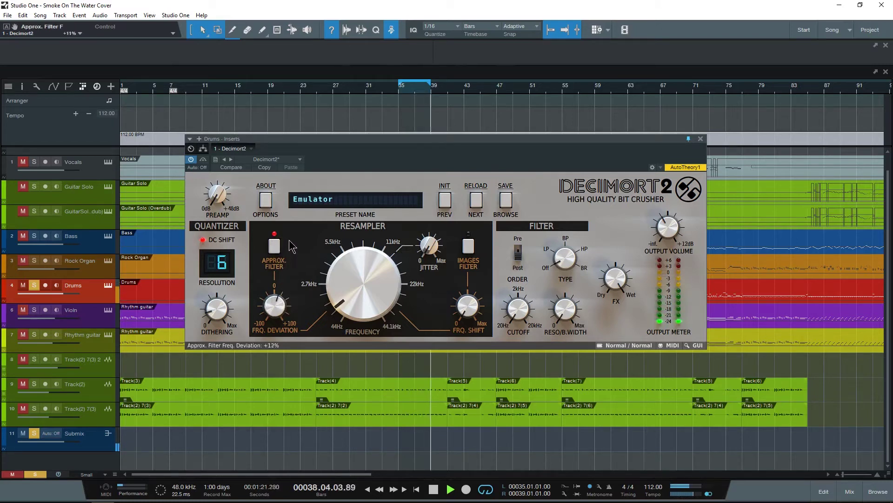
pyautogui.moveTo(333, 273)
pyautogui.mouseDown()
pyautogui.moveTo(335, 261)
pyautogui.moveTo(336, 269)
pyautogui.mouseUp()
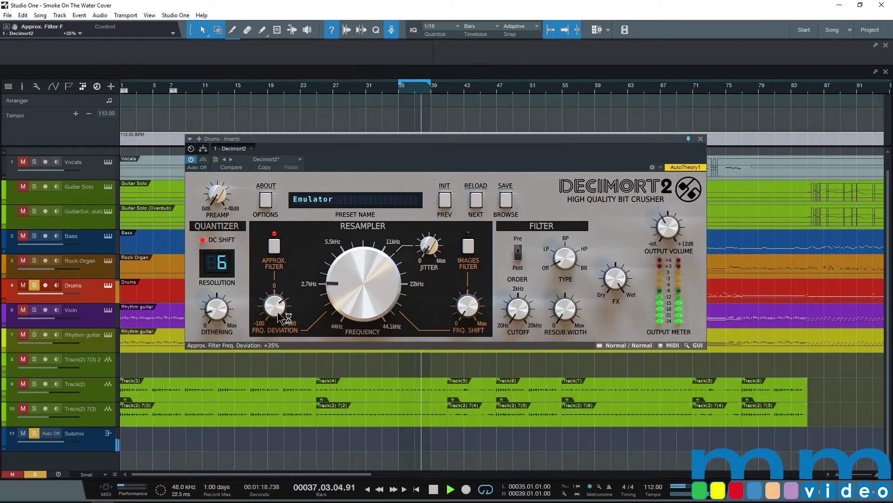
# - Set the Resampler jitter to 49% and enable the Images Filter with an increased frequency shift
pyautogui.moveTo(428, 246); pyautogui.dragTo(424, 214)
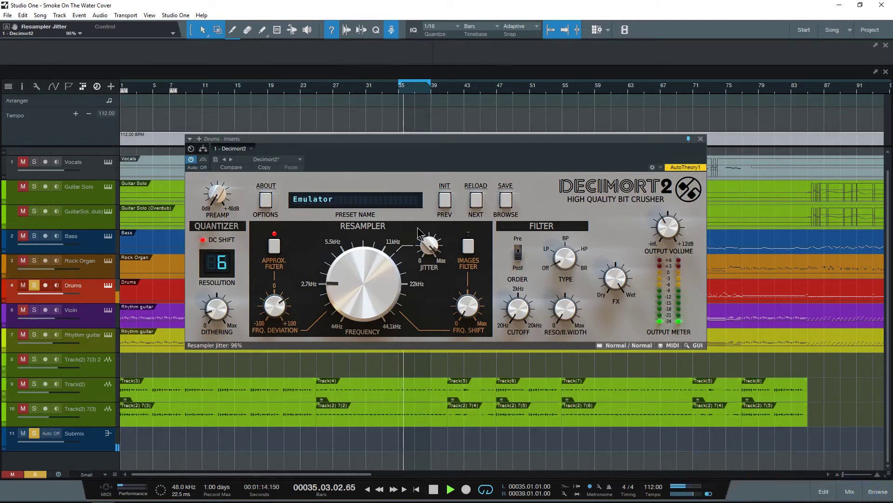
pyautogui.moveTo(428, 245); pyautogui.dragTo(436, 252)
pyautogui.click(467, 247)
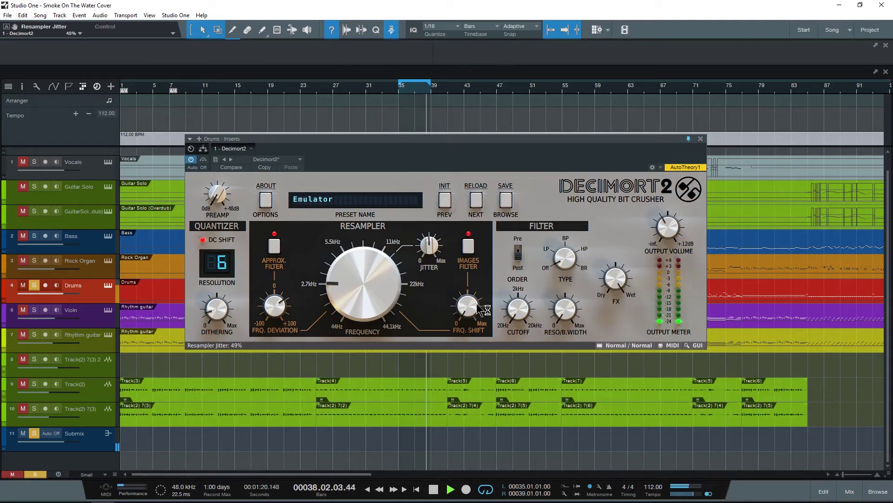
pyautogui.moveTo(479, 308); pyautogui.dragTo(476, 240)
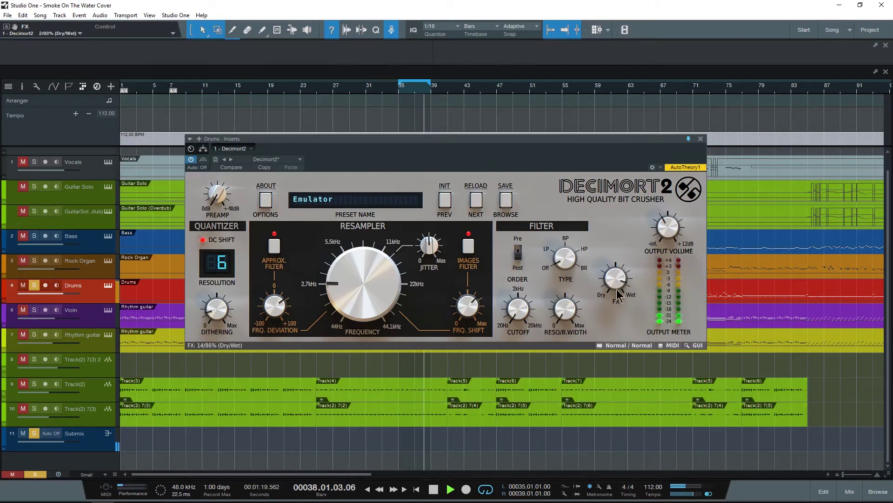
# - Set the FX mix fully wet, try LP and BP filtering with different cutoff and resonance amounts, and leave the filter type Off
pyautogui.moveTo(615, 329); pyautogui.dragTo(590, 228)
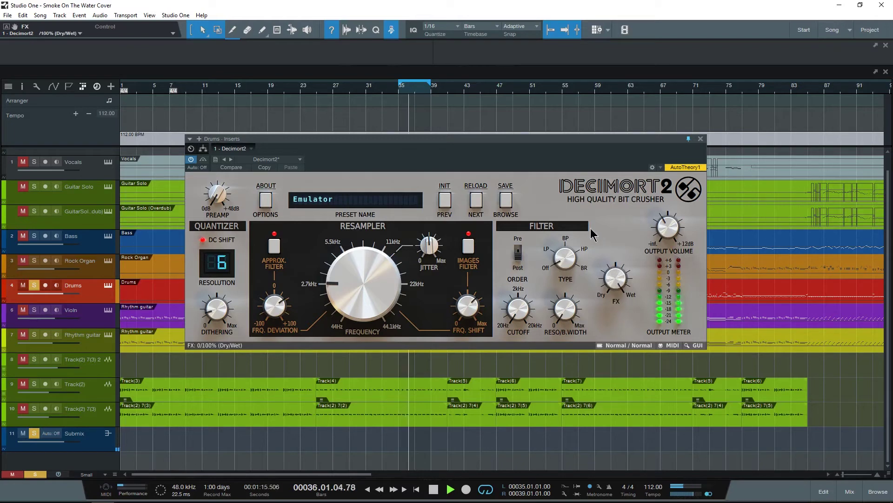
pyautogui.click(518, 252)
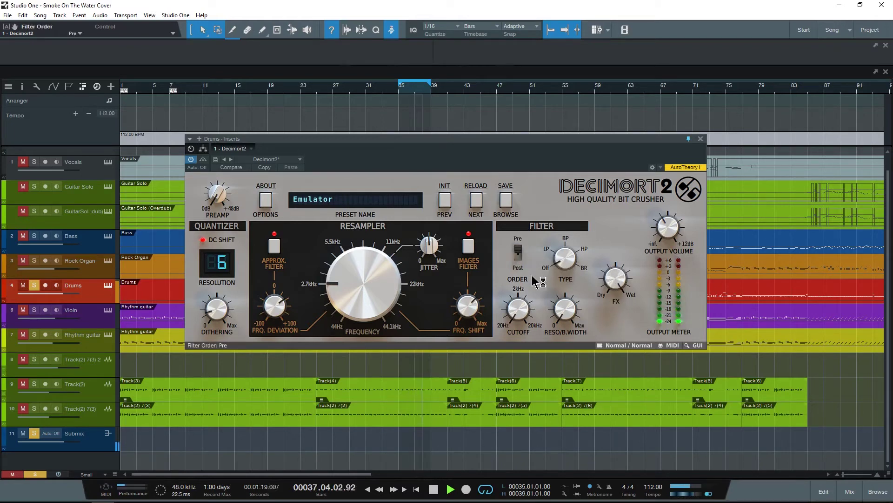
pyautogui.moveTo(564, 266); pyautogui.dragTo(554, 277)
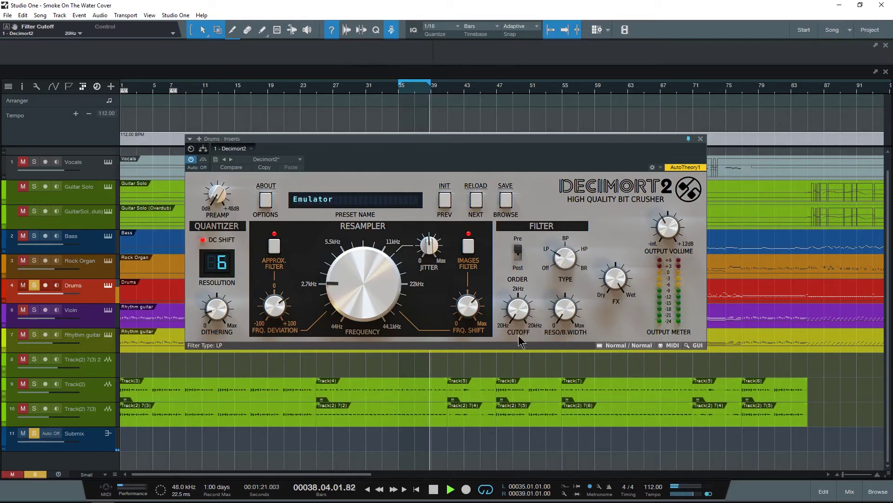
pyautogui.moveTo(519, 336); pyautogui.dragTo(519, 237)
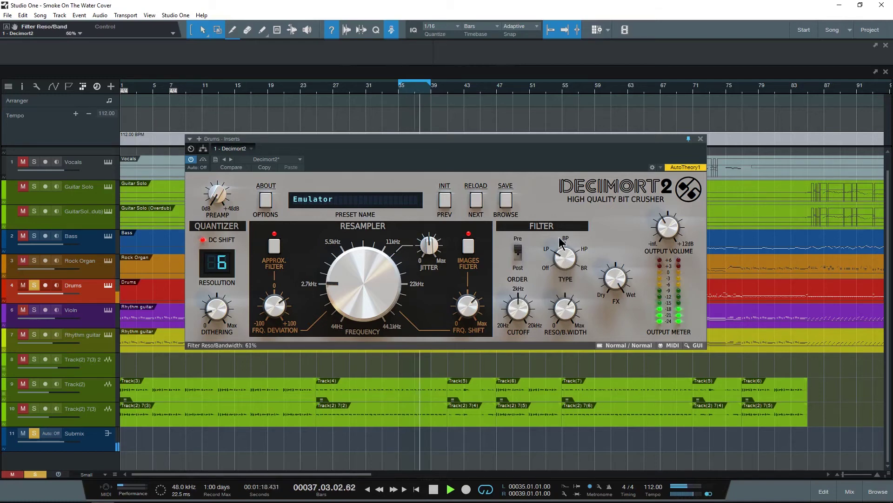
pyautogui.click(518, 255)
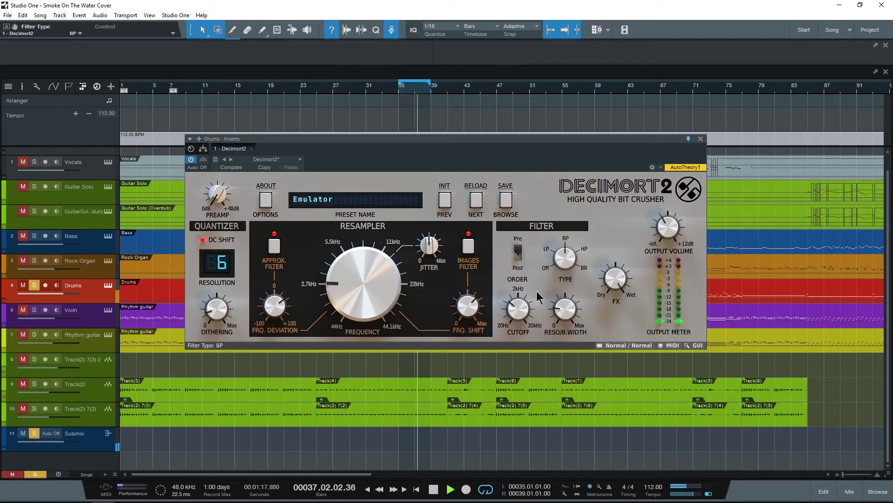
pyautogui.moveTo(519, 304); pyautogui.dragTo(521, 367)
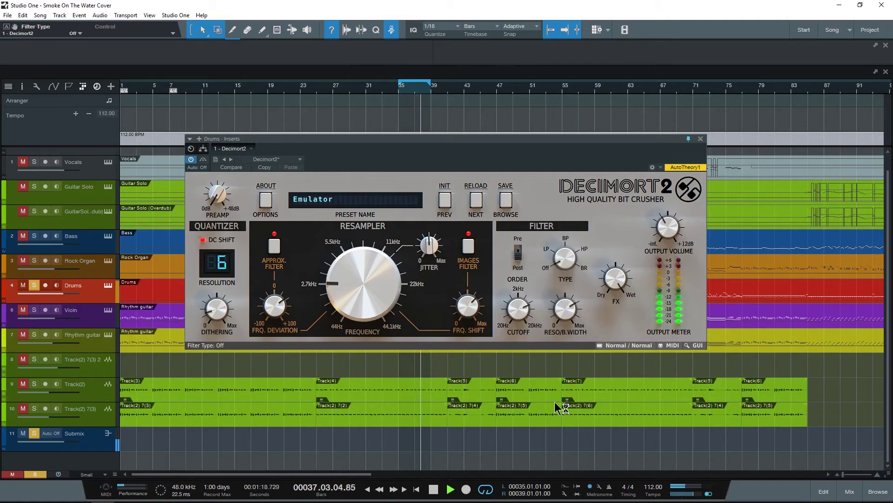
# - Replay the soloed drums with Decimort2 bypassed and active to compare the sound, leaving it active
pyautogui.press('space')
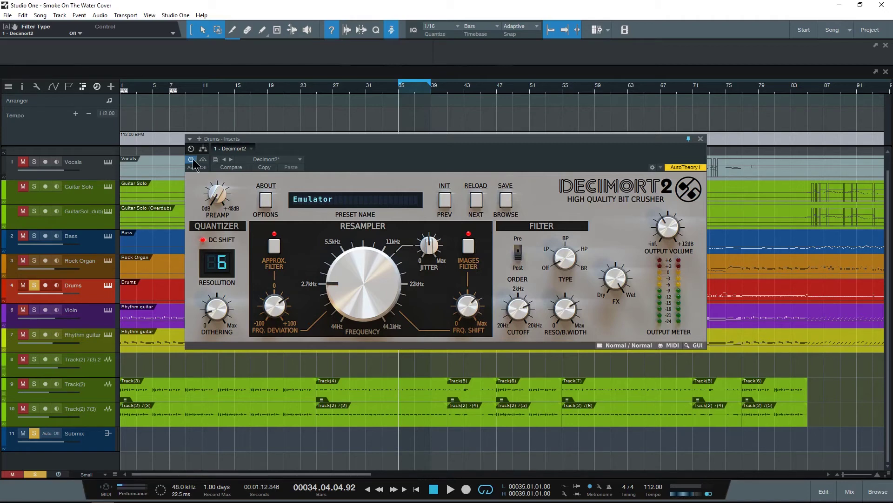
pyautogui.press('space')
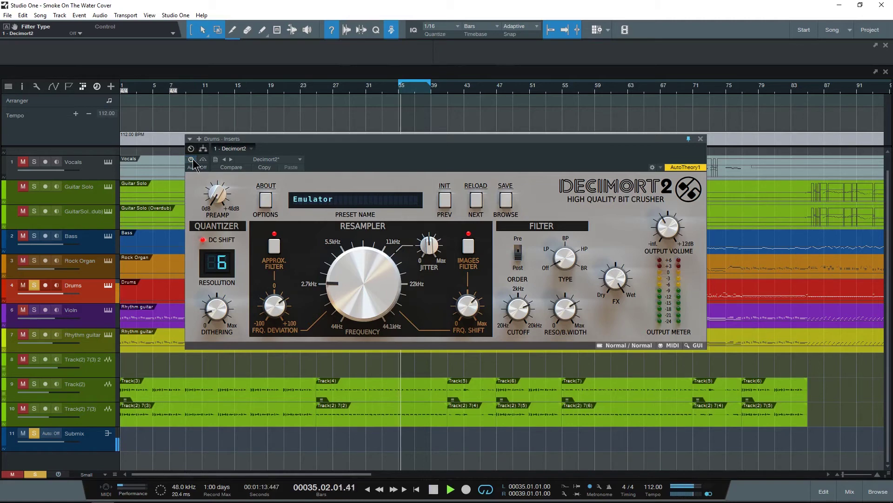
pyautogui.click(191, 160)
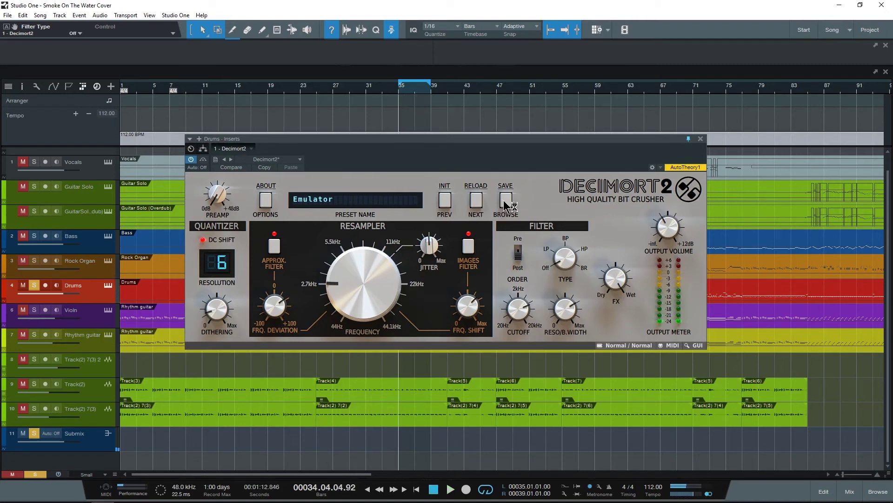
# - Save the current Decimort2 settings as a user preset named Chip Drums 2
pyautogui.click(505, 203)
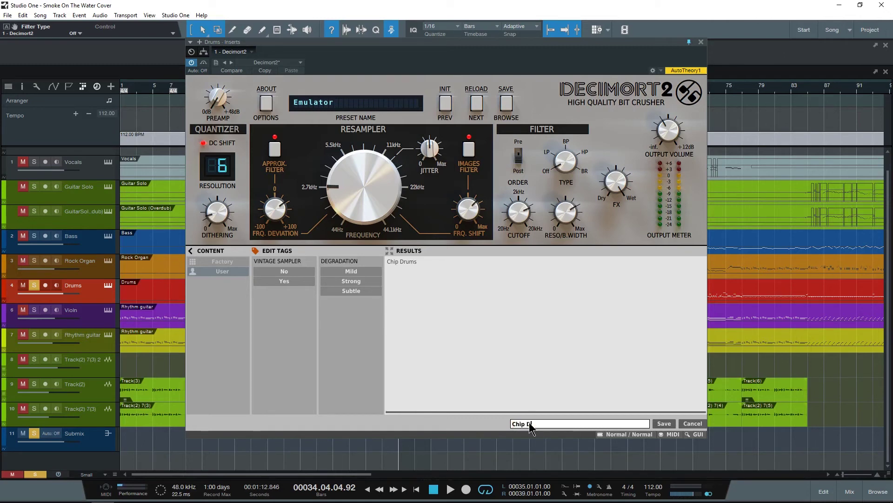
pyautogui.write('Drums 2')
pyautogui.press('Return')
pyautogui.hscroll(2, 410, 393)
pyautogui.hscroll(-2, 409, 393)
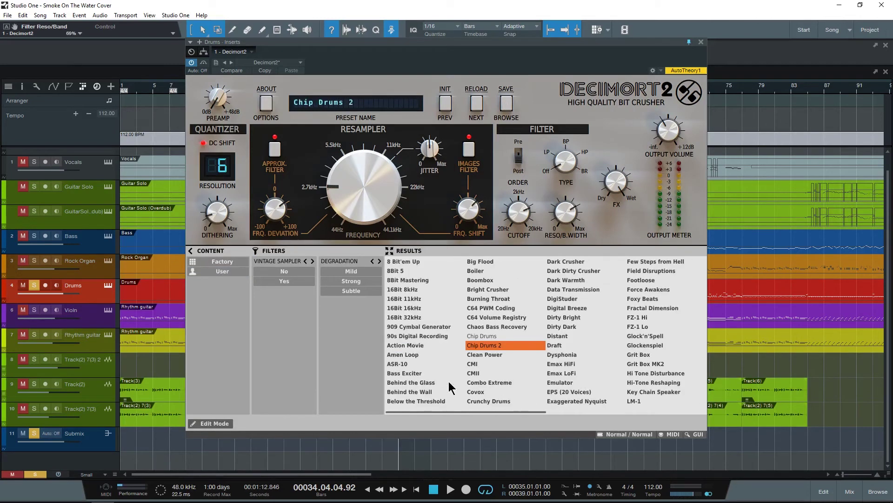
# - Play the soloed drums while auditioning the presets Behind the Wall, Behind the Glass, Grit Box MK2 and Dark Dirty Crusher, keeping the last one loaded
pyautogui.click(409, 391)
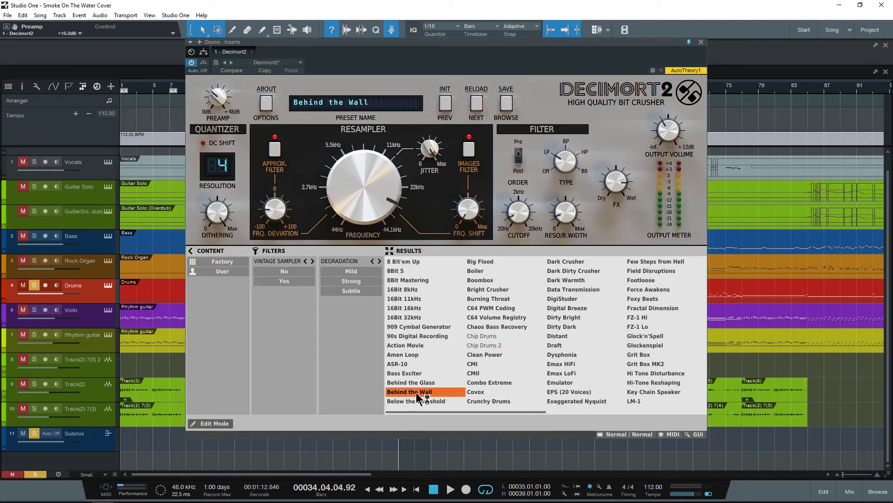
pyautogui.press('space')
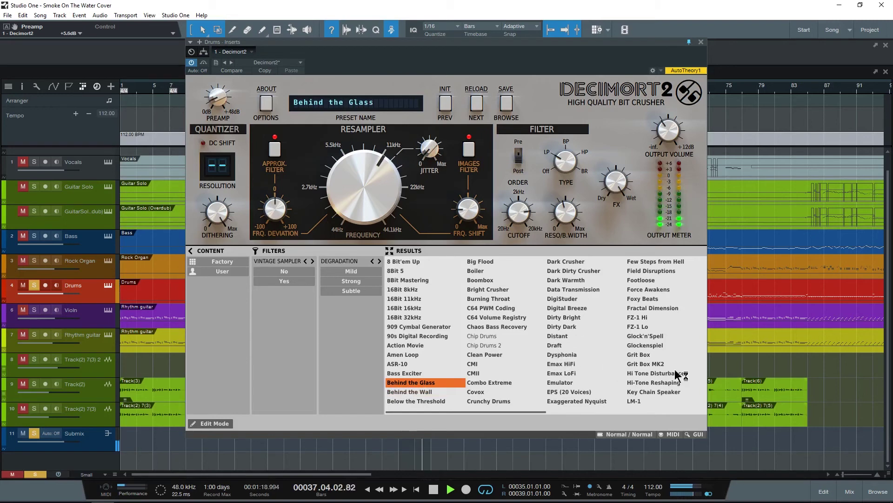
pyautogui.click(648, 364)
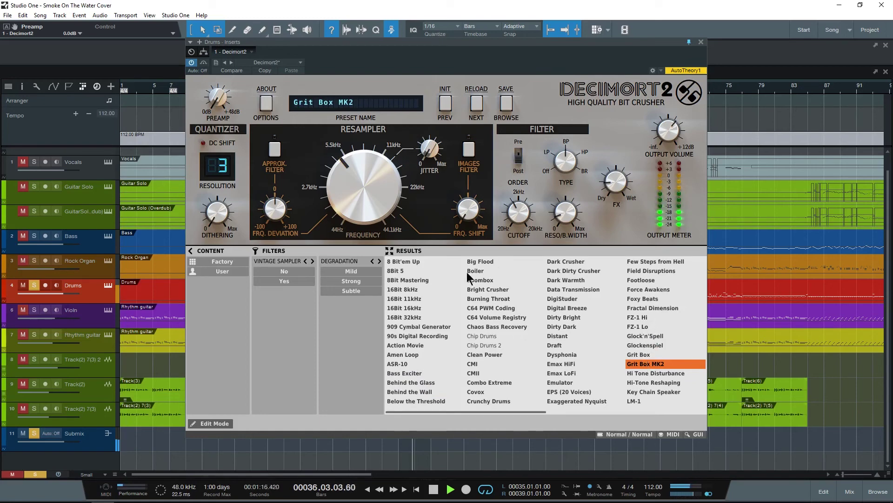
pyautogui.click(561, 270)
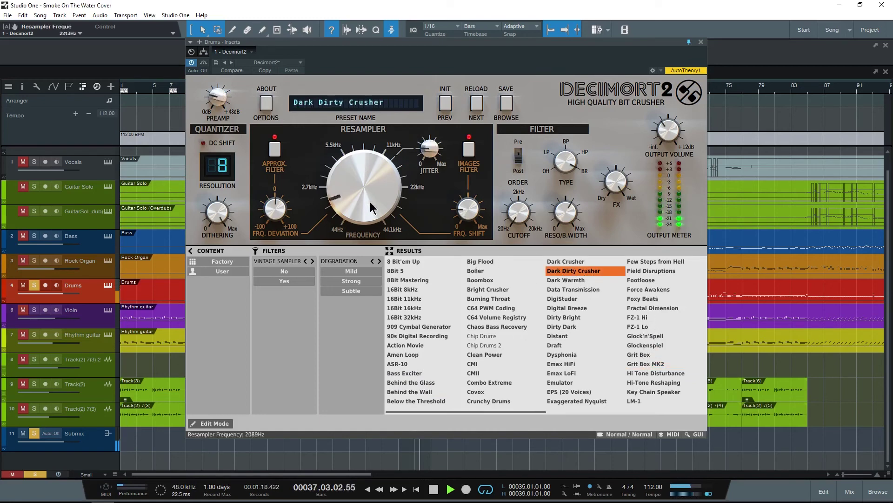
# - Fine-tune the Resampler frequency, try the frequency deviation, and toggle the Images Filter off and back on while the drums play
pyautogui.moveTo(370, 202); pyautogui.dragTo(370, 199)
pyautogui.moveTo(285, 218); pyautogui.dragTo(276, 247)
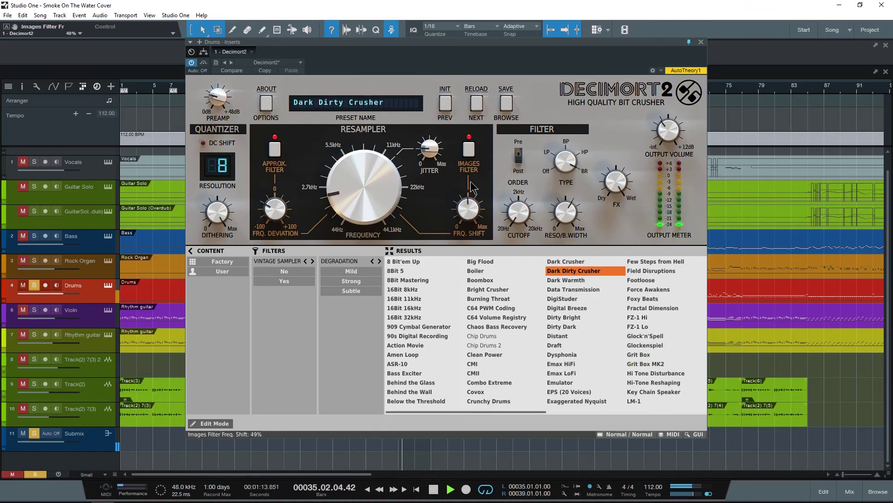
pyautogui.click(466, 155)
pyautogui.click(466, 158)
# - Set the Resampler jitter to 57%, stop playback, and set the Quantizer resolution to None
pyautogui.moveTo(427, 156); pyautogui.dragTo(448, 120)
pyautogui.press('space')
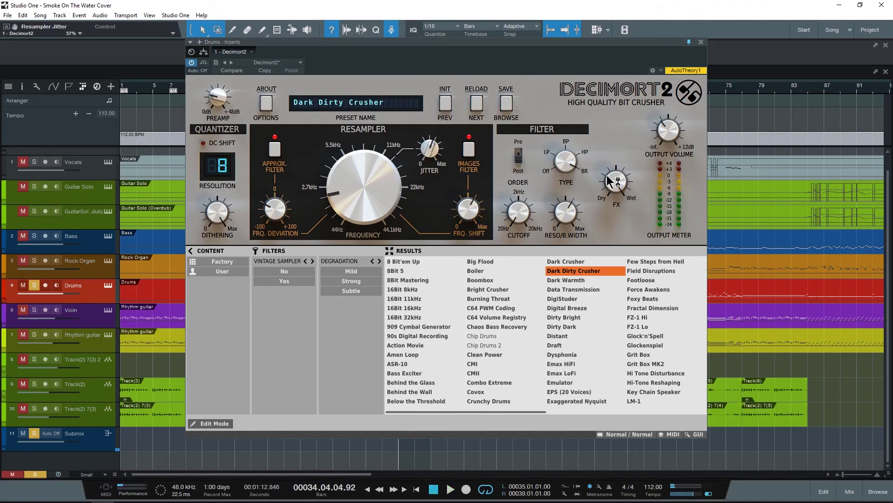
pyautogui.click(222, 166)
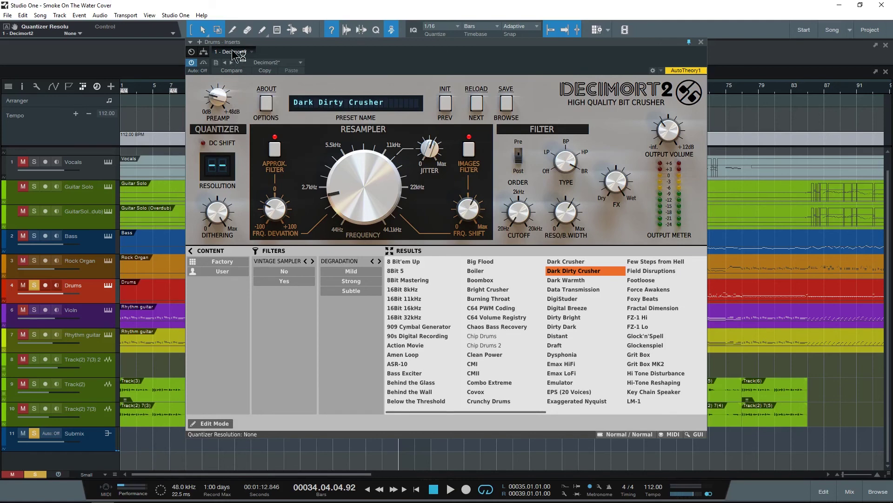